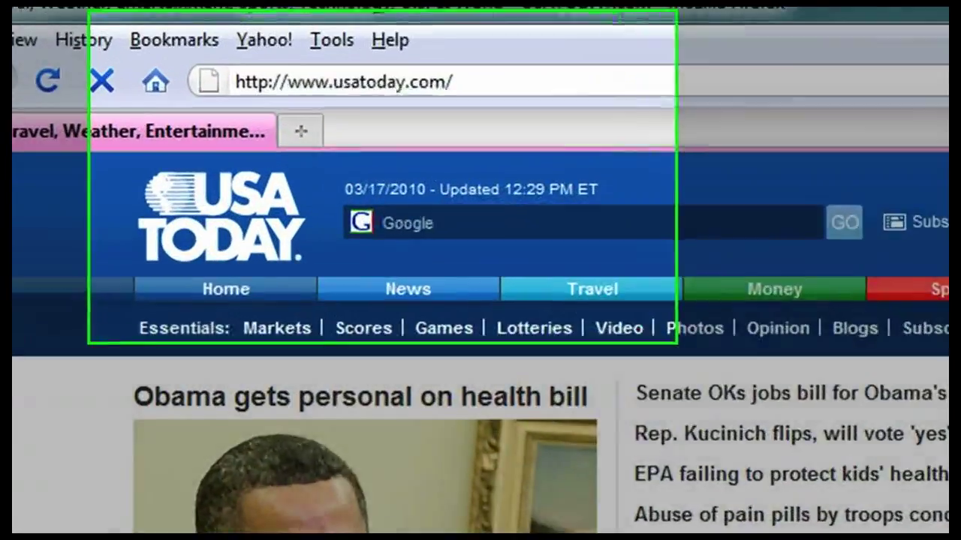
click(381, 48)
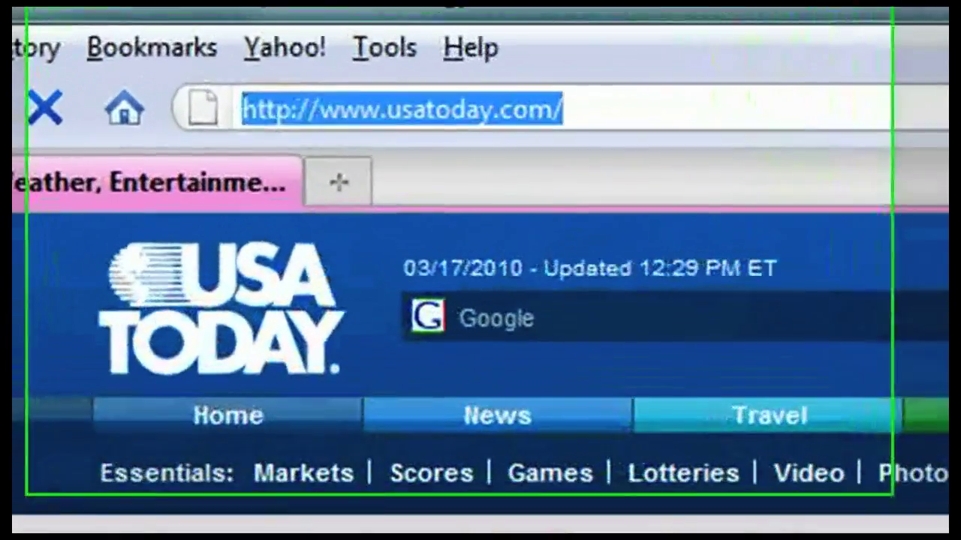
text(www)
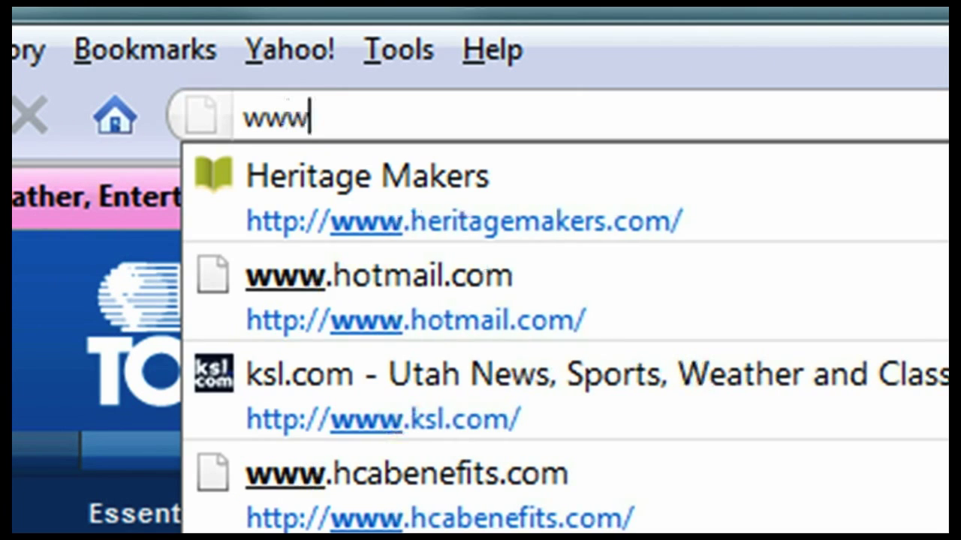
text(.herit)
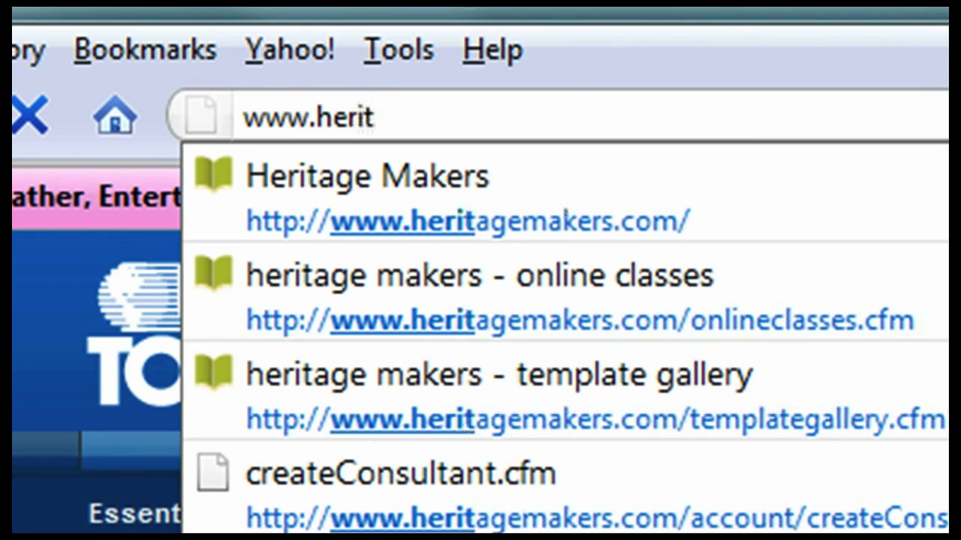
text(agemakers.)
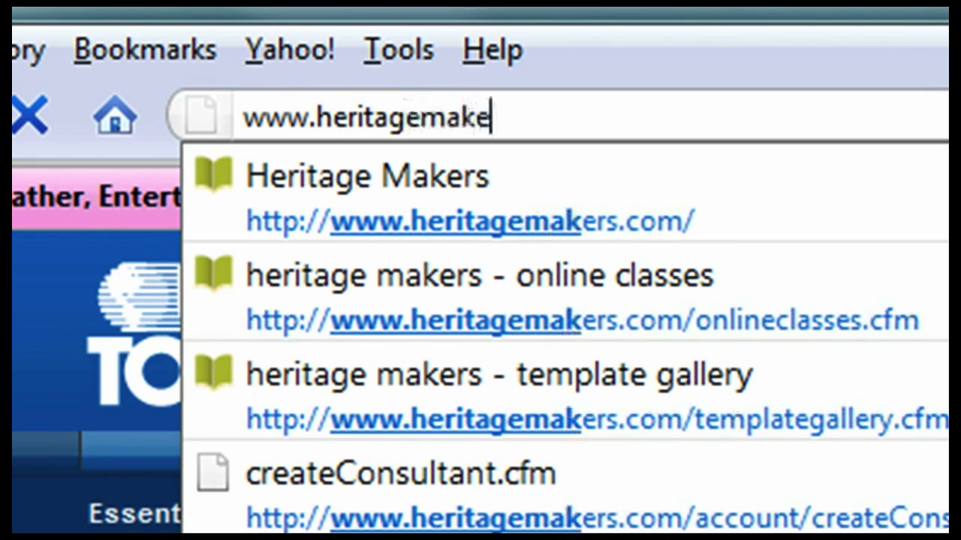
text(com)
key(Return)
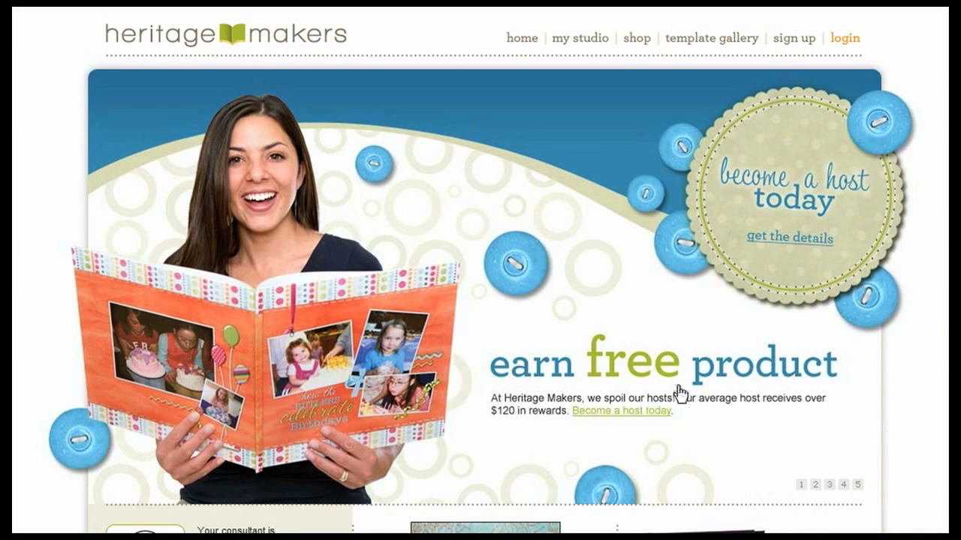
Step: Page the home banner through to the fourth slide about new templates
click(828, 484)
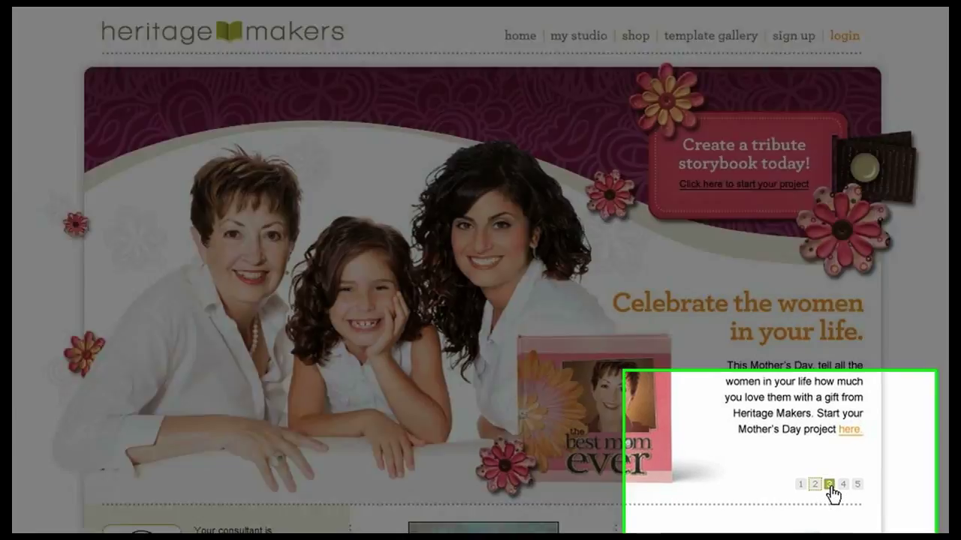
click(842, 485)
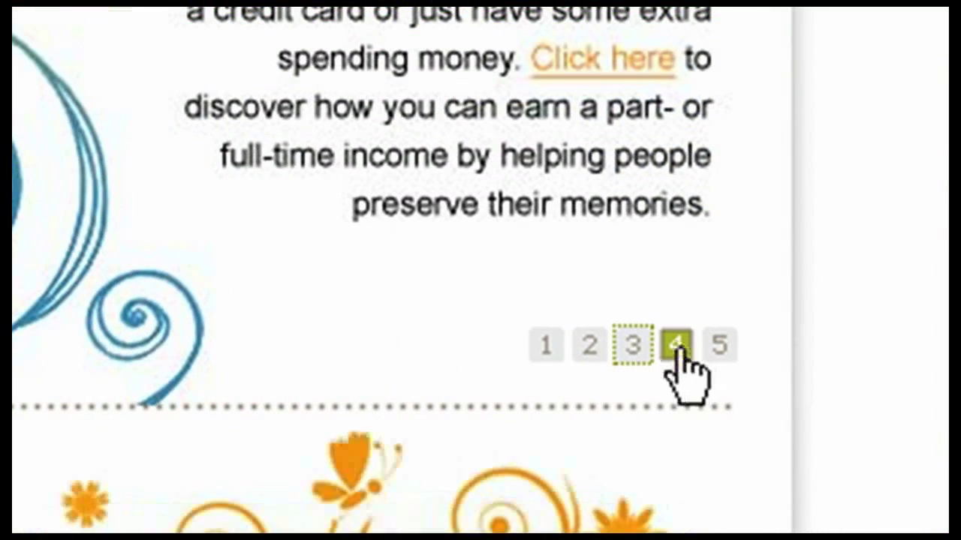
click(678, 347)
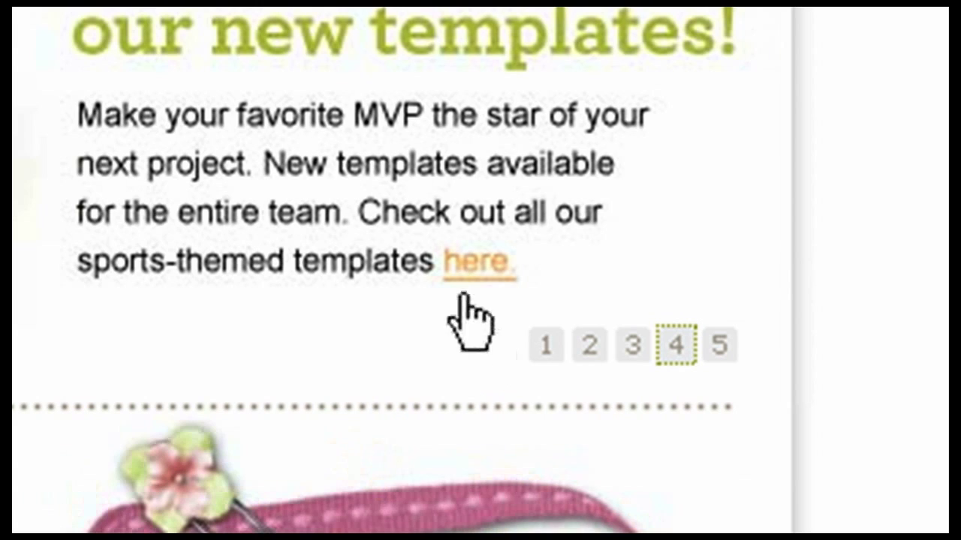
Step: Open the sports-themed templates, then return home and go to my studio
click(466, 264)
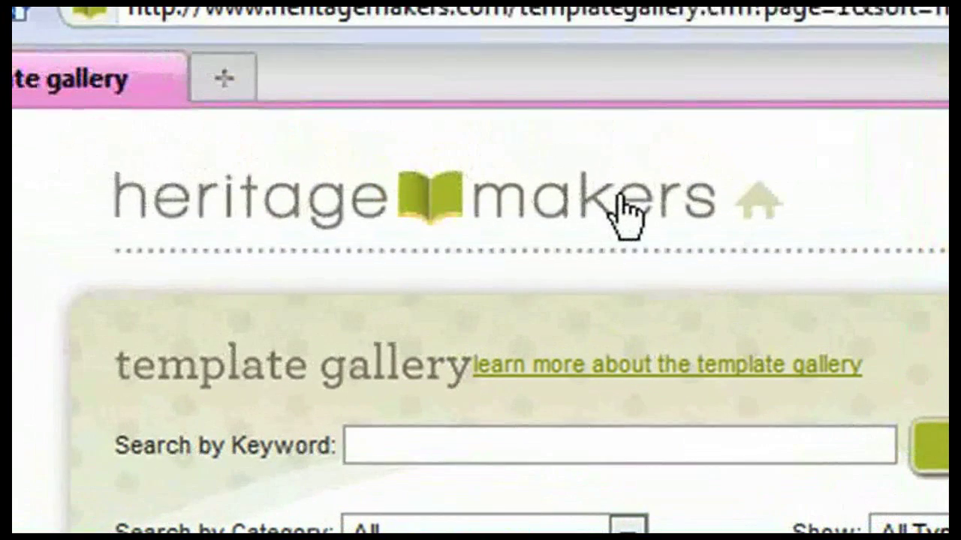
click(577, 210)
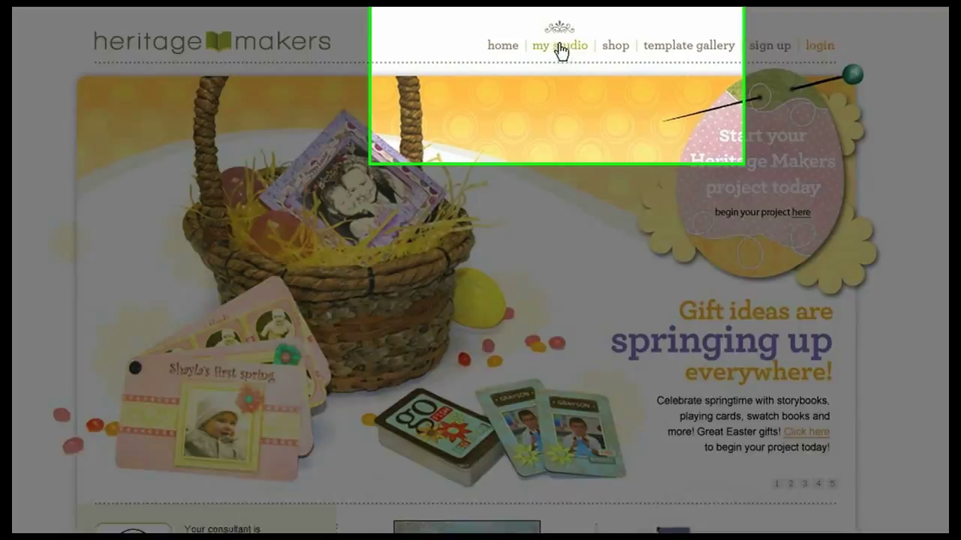
click(561, 47)
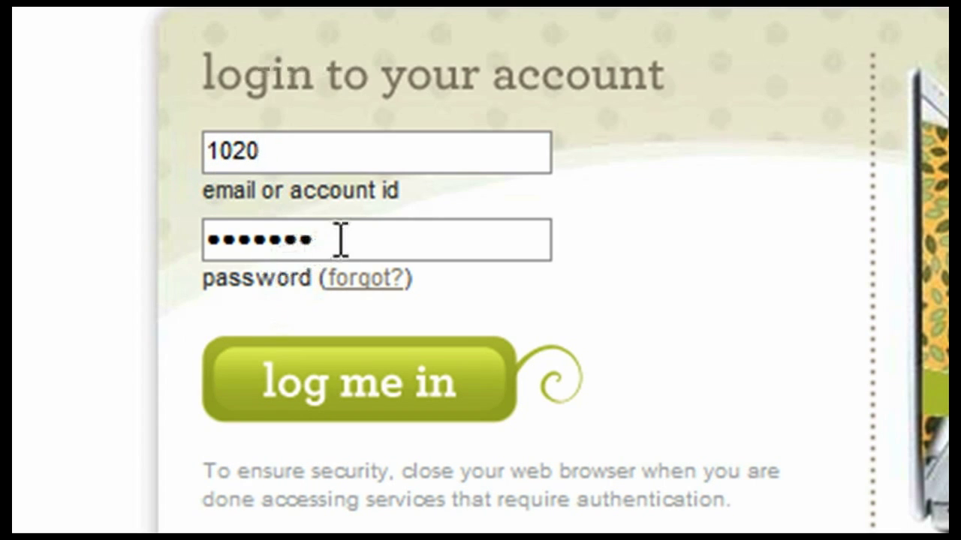
Step: Log in with the entered account ID and password
click(411, 383)
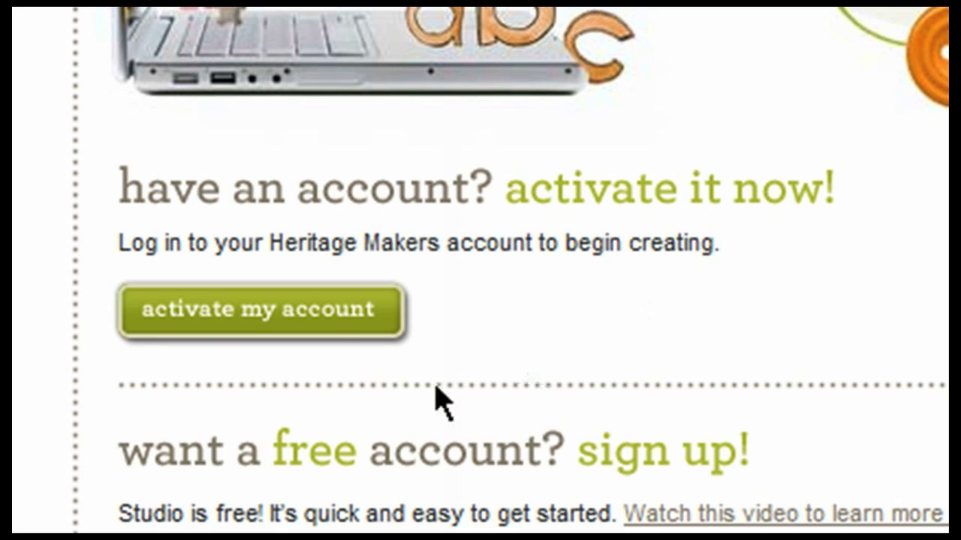
Step: Choose to activate the existing Heritage Makers account
click(235, 316)
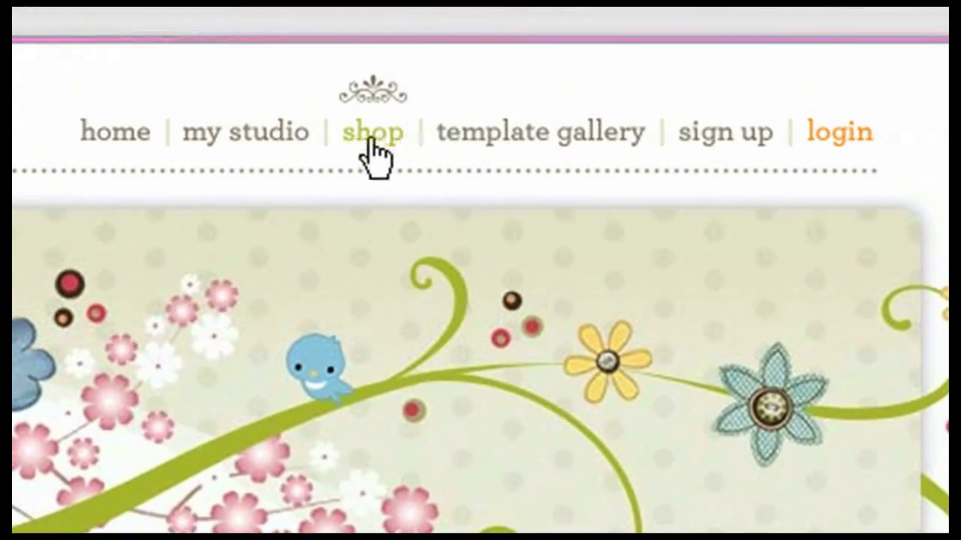
Step: Go to the shop, scroll the storybook products and open the 13 x 11 Storybook
click(389, 136)
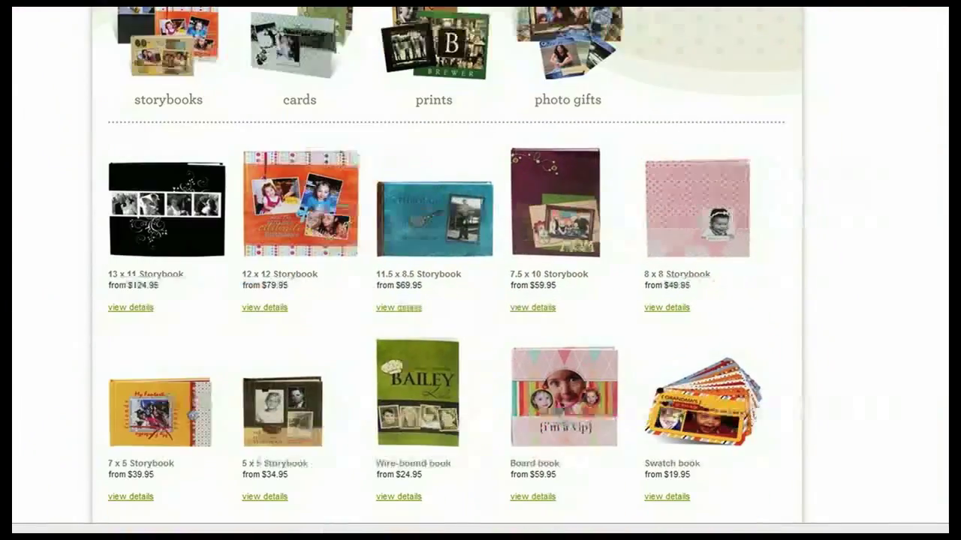
scroll(929, 123, down, 2)
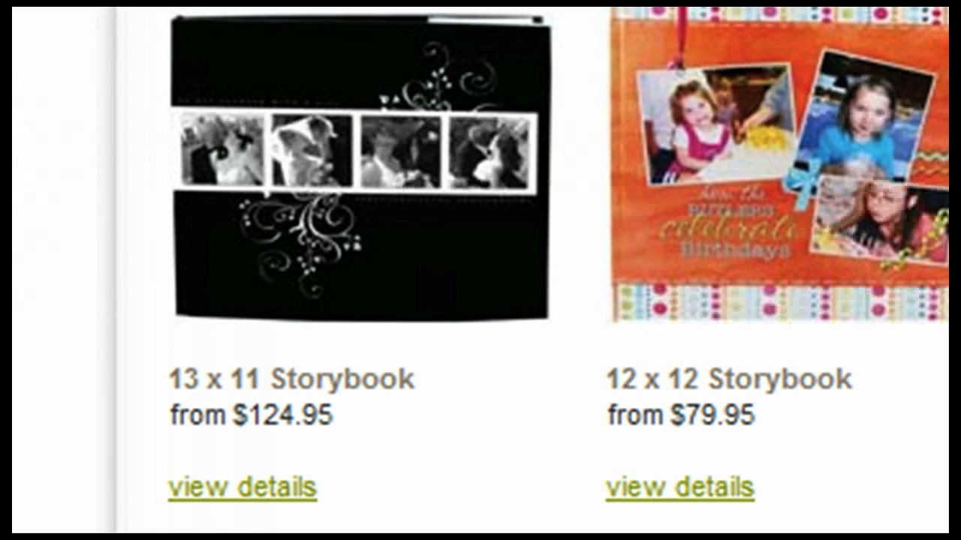
click(247, 493)
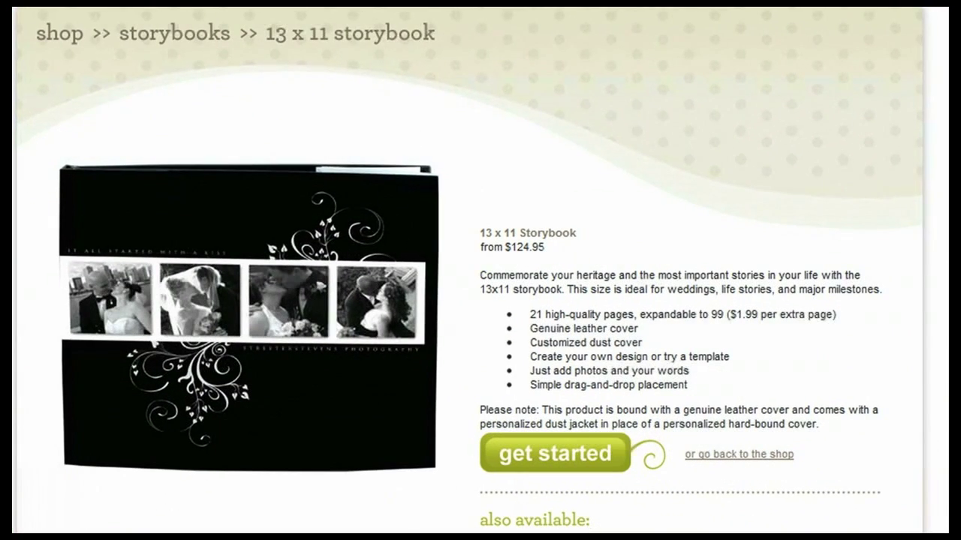
Step: Scroll the 13 x 11 Storybook's details, then go back to the shop overview
scroll(850, 128, down, 3)
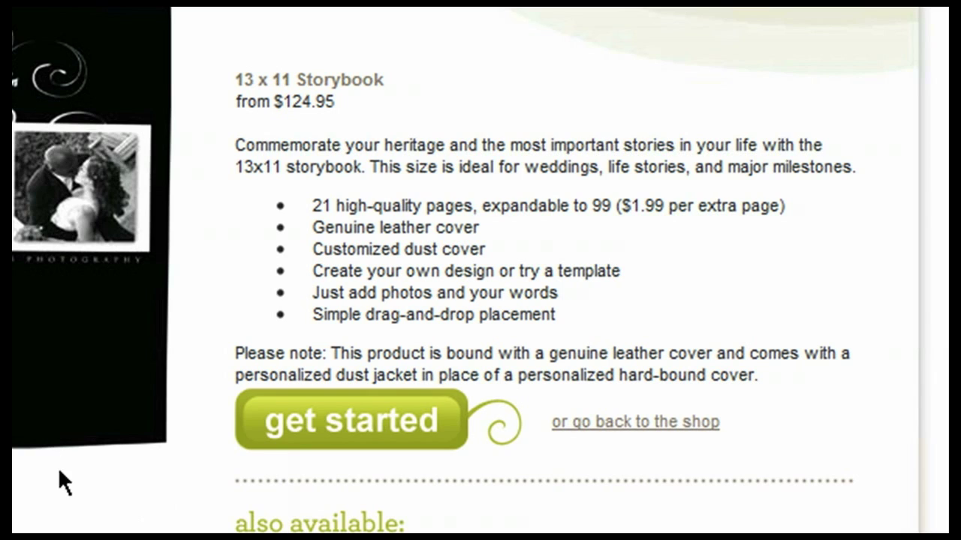
click(376, 422)
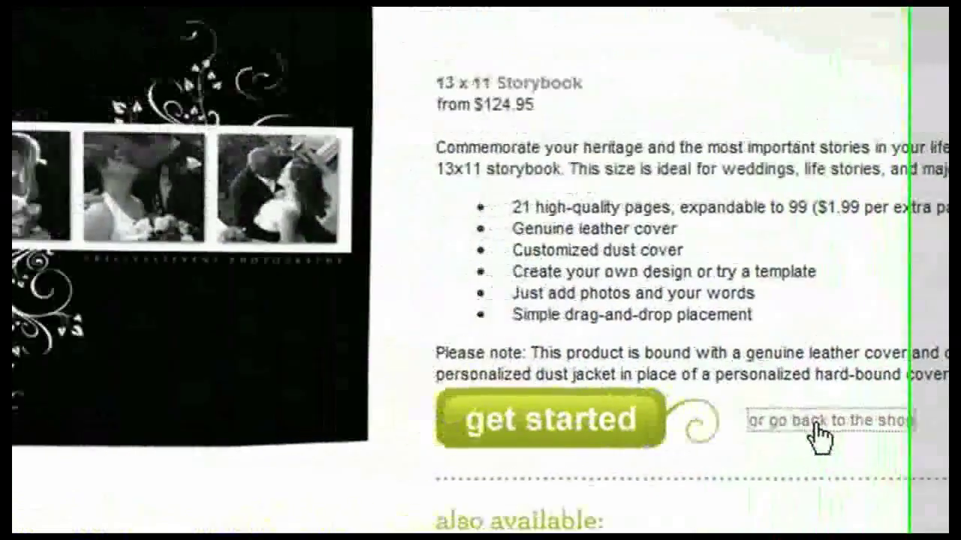
click(488, 295)
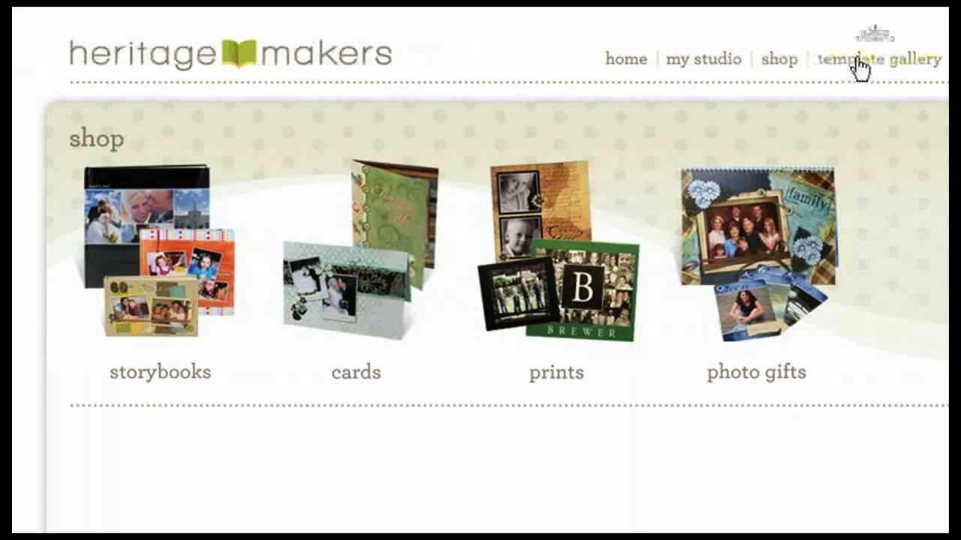
Step: Return to the home page and open the template gallery of 2808 templates
click(334, 68)
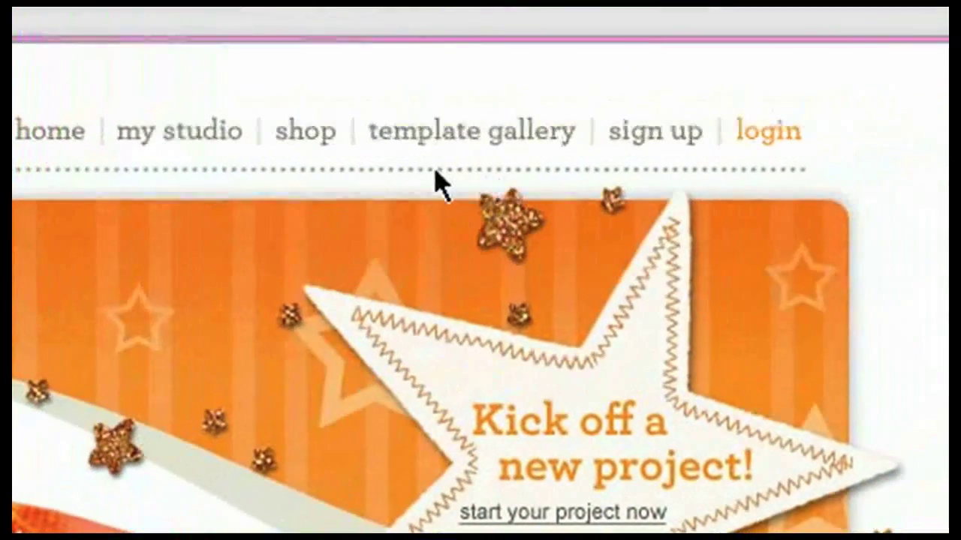
click(707, 95)
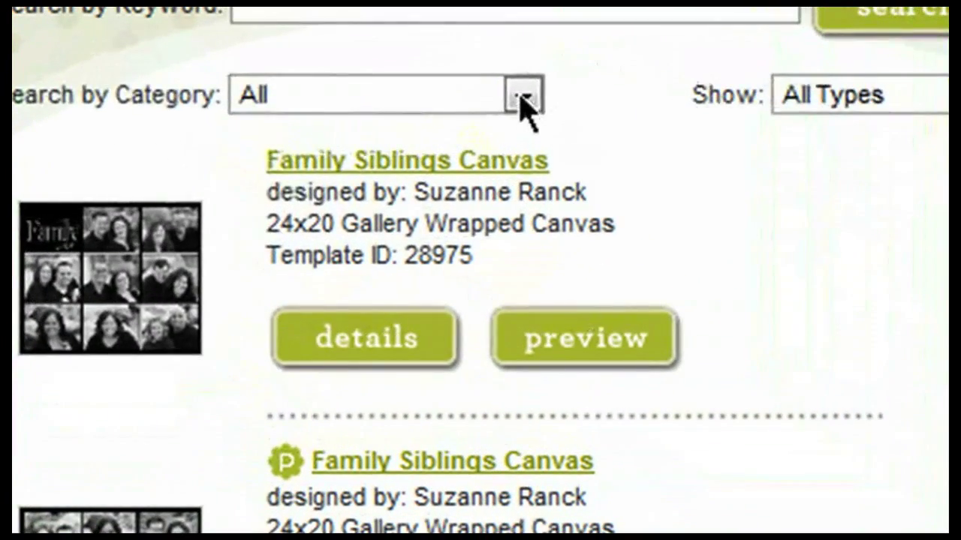
click(464, 67)
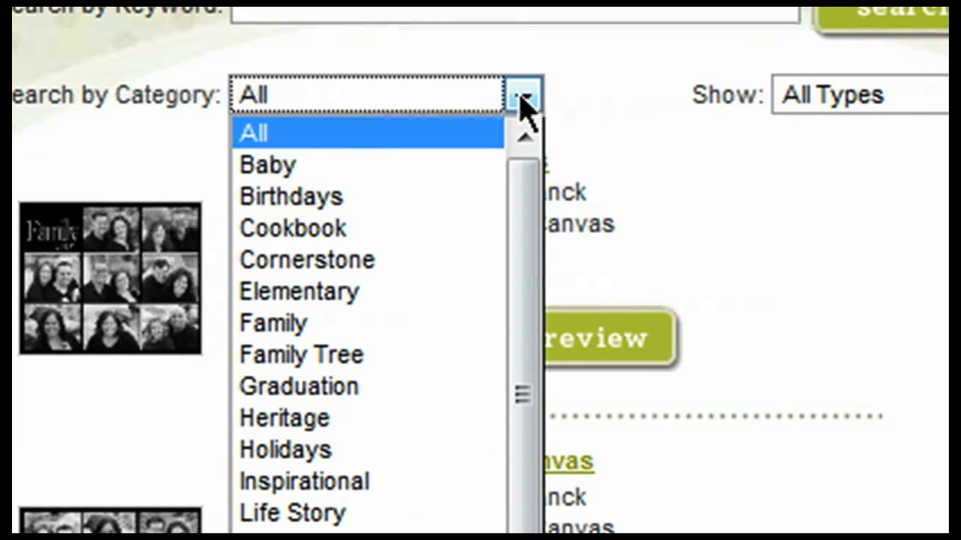
drag(536, 193, 540, 146)
click(523, 97)
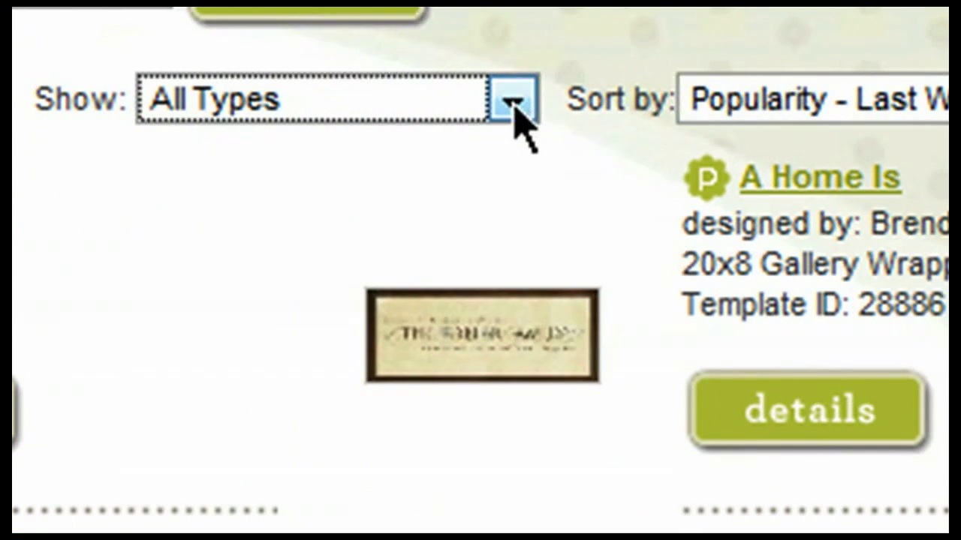
click(579, 103)
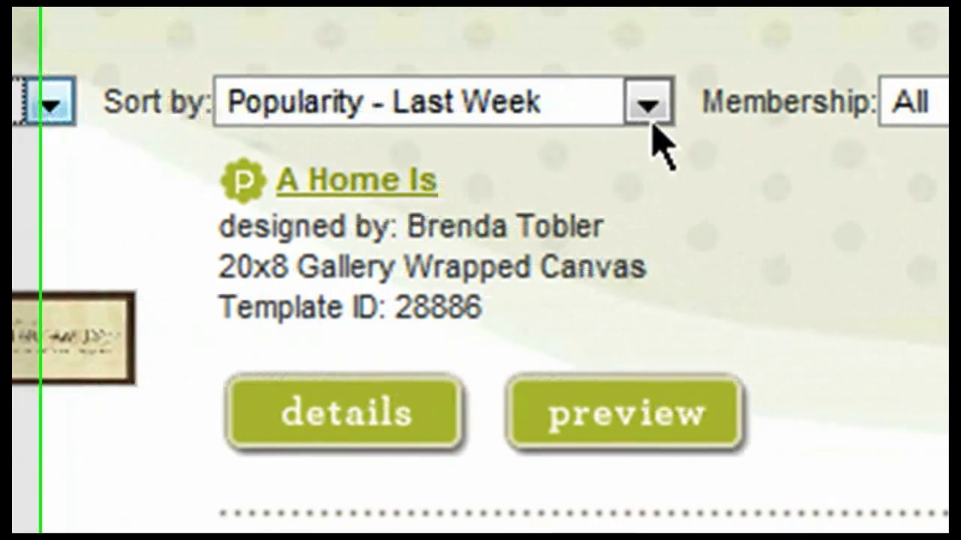
click(618, 118)
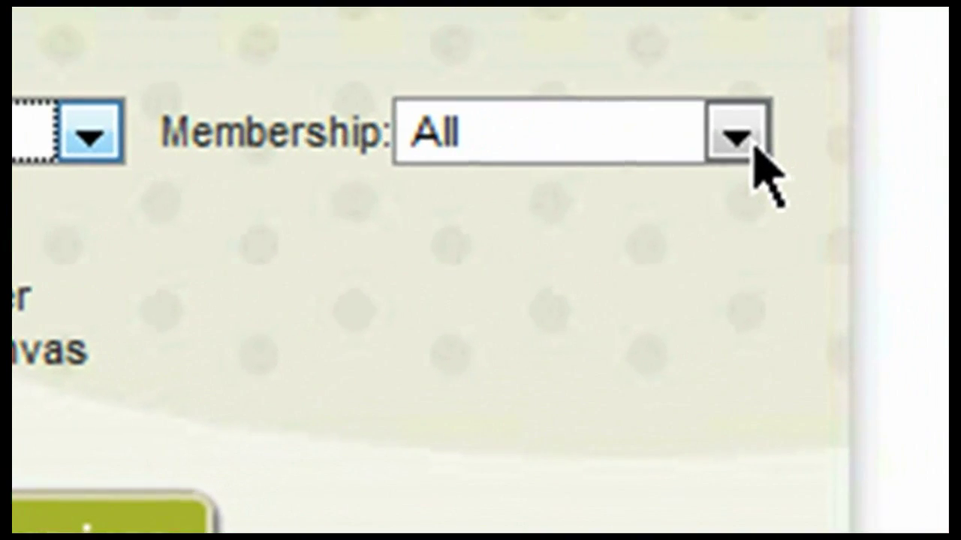
click(739, 139)
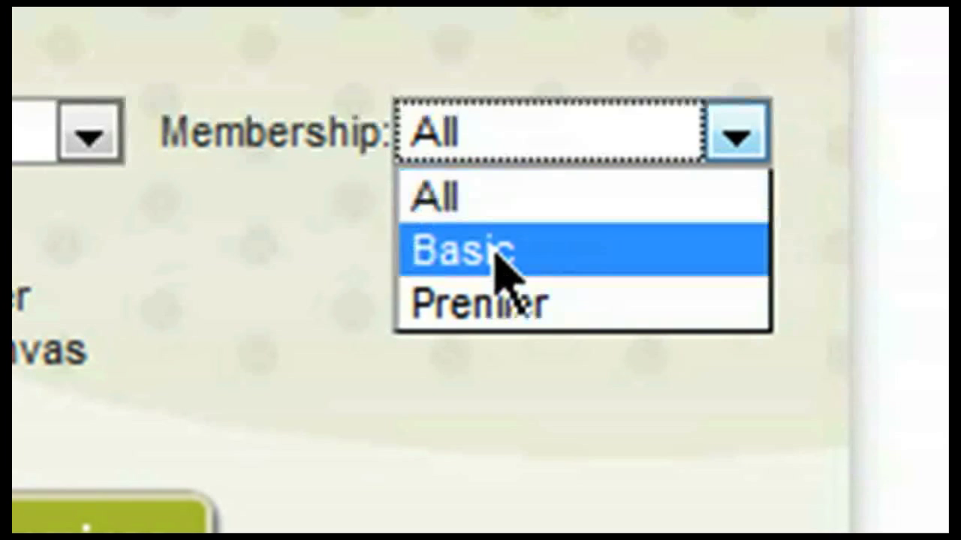
click(942, 160)
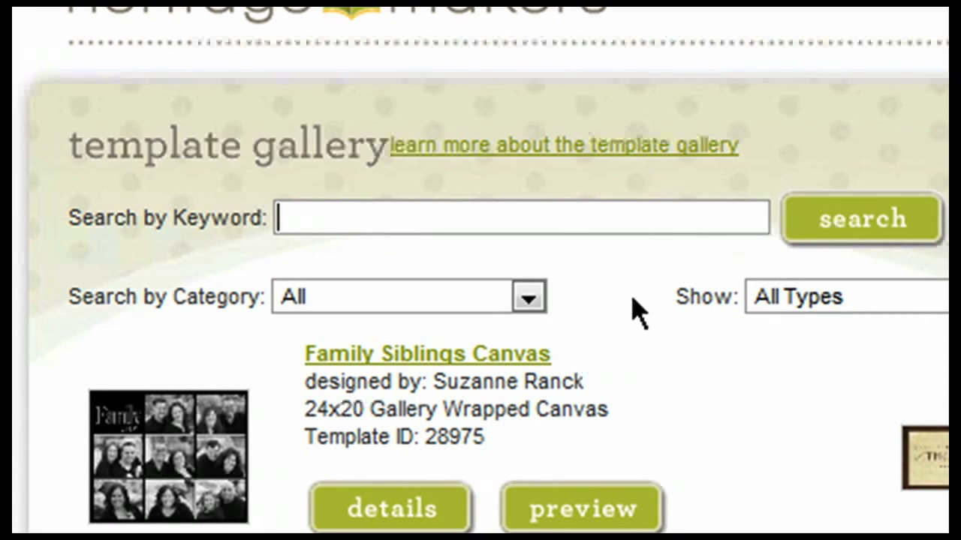
Step: Filter the gallery to Love category, Storybooks and Premier membership, then scroll the 52 results
click(530, 300)
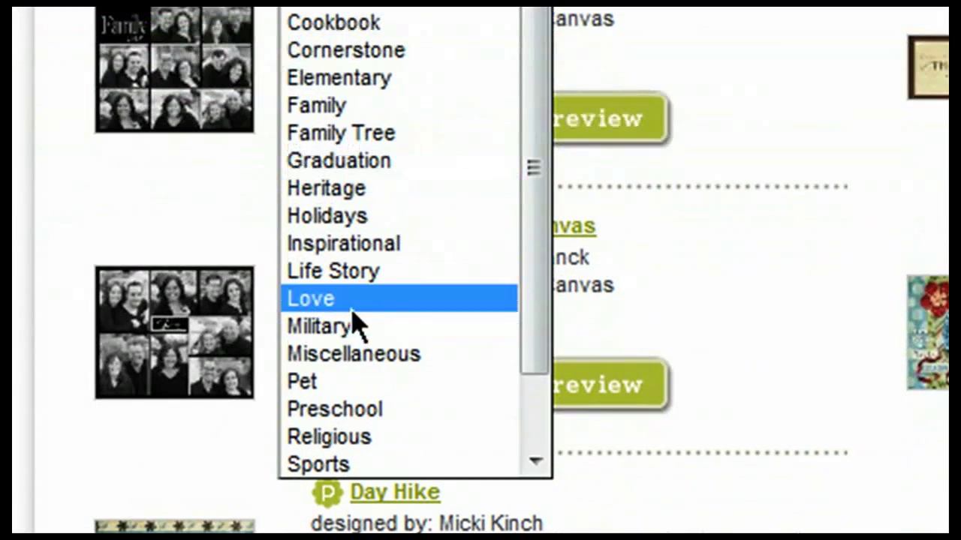
click(322, 301)
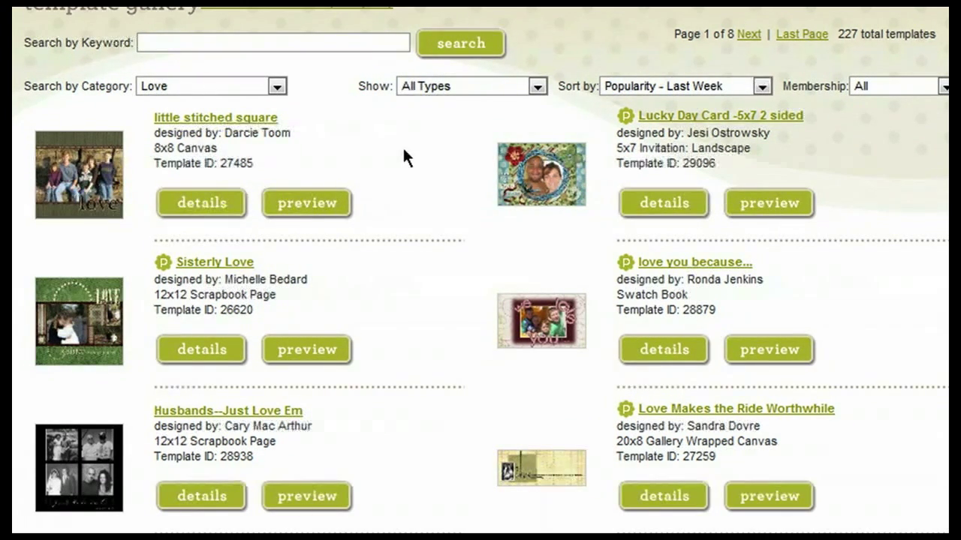
click(537, 87)
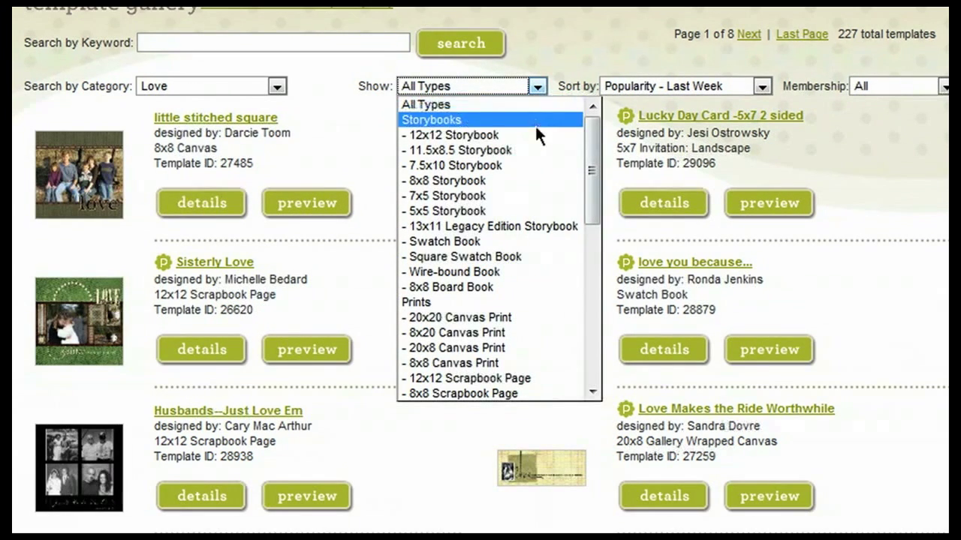
click(542, 119)
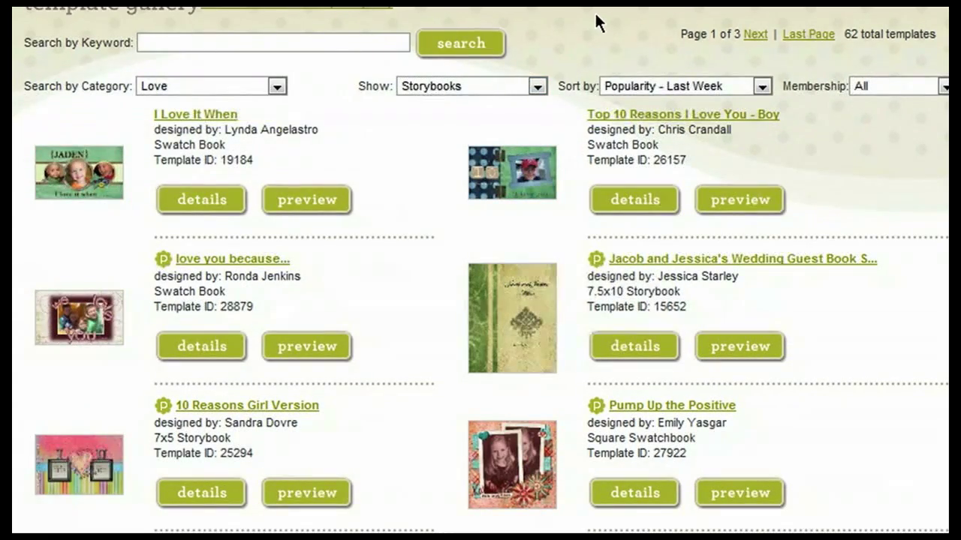
click(943, 87)
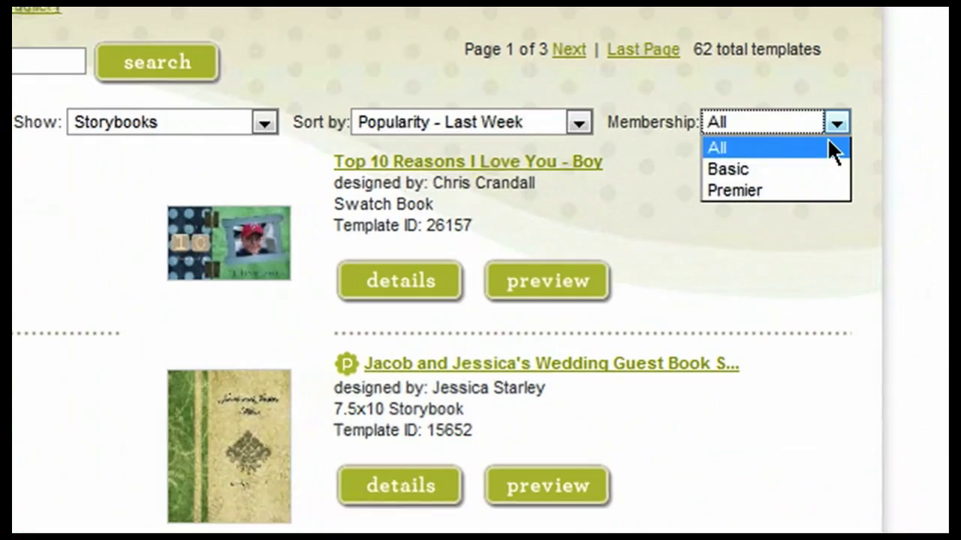
click(803, 189)
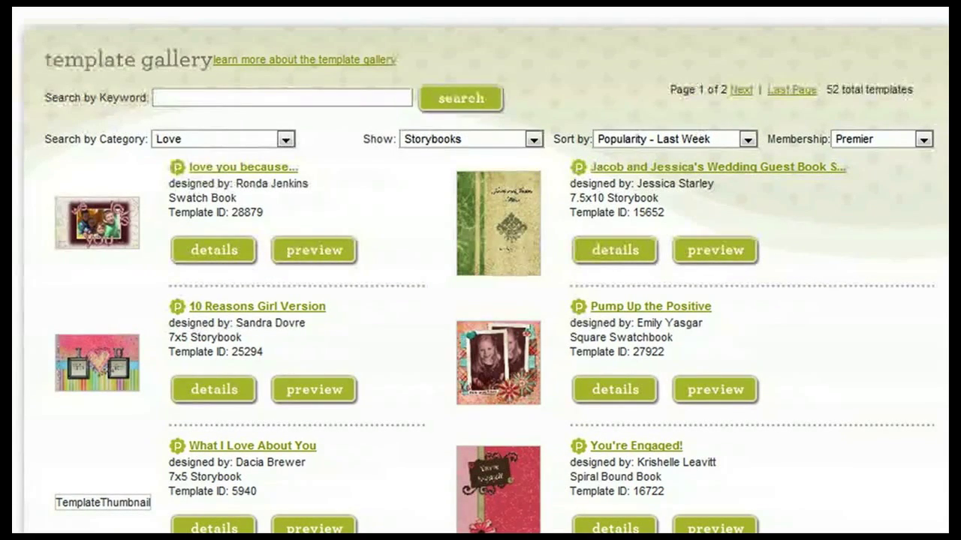
scroll(480, 270, down, 3)
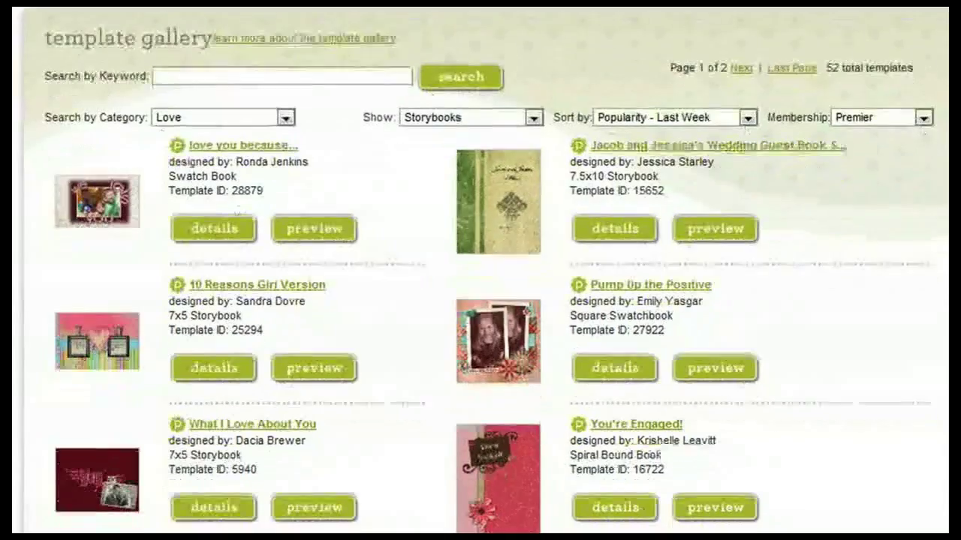
scroll(480, 270, down, 3)
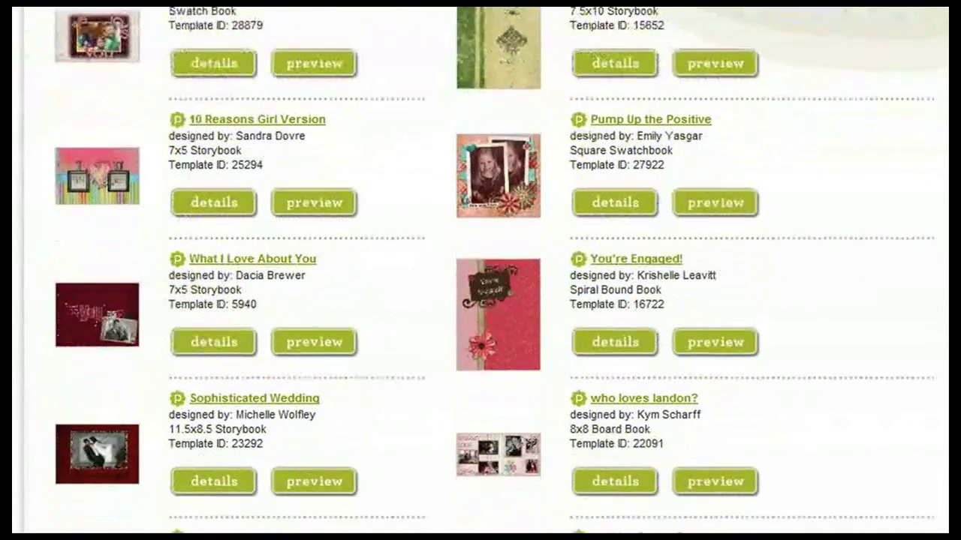
scroll(480, 270, down, 2)
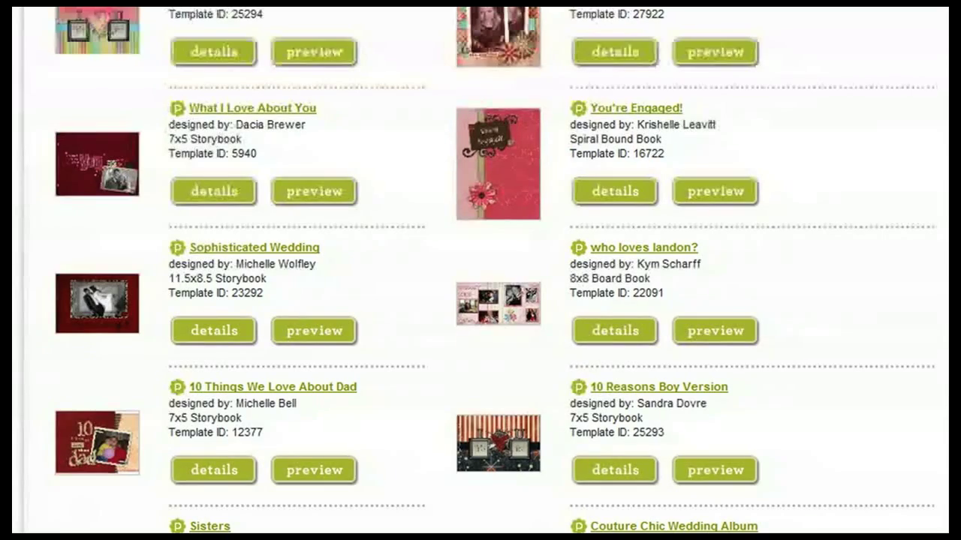
click(314, 192)
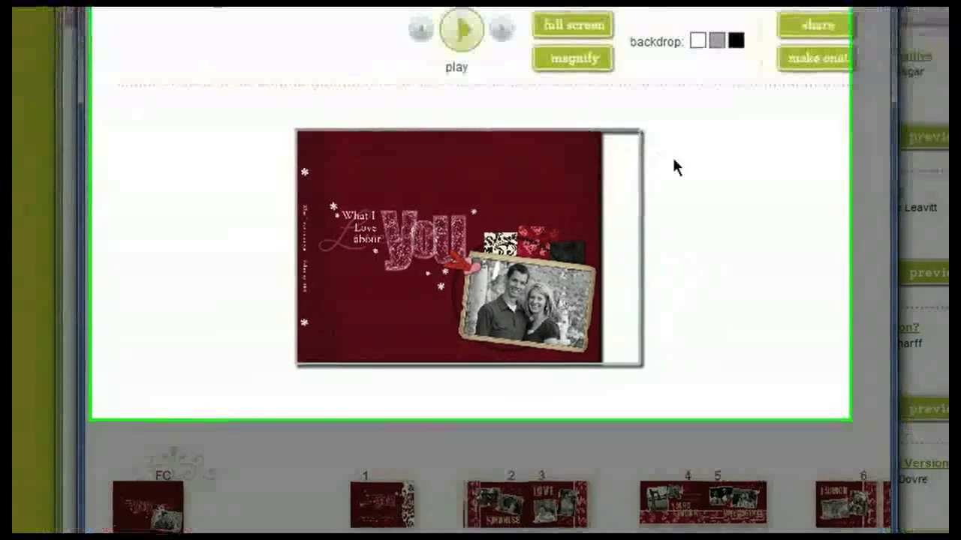
click(463, 31)
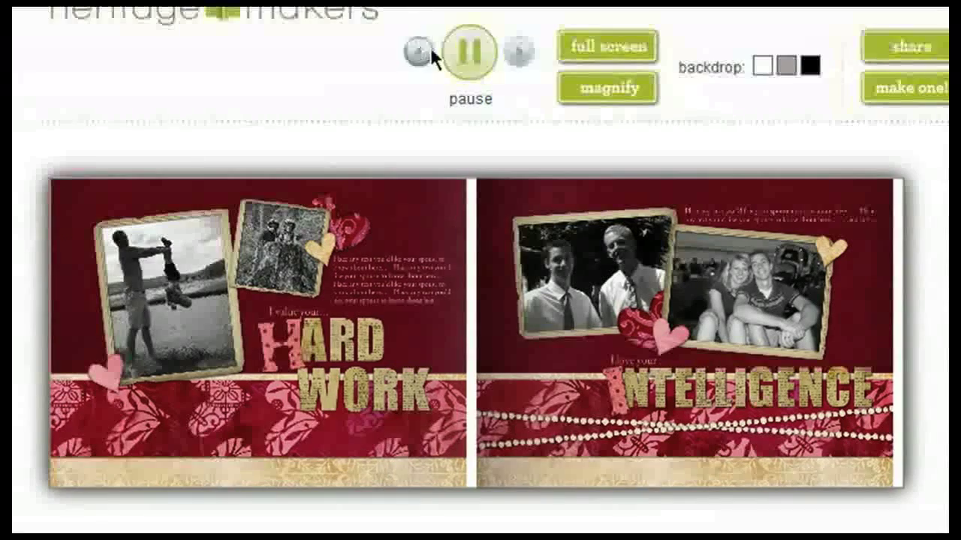
click(459, 57)
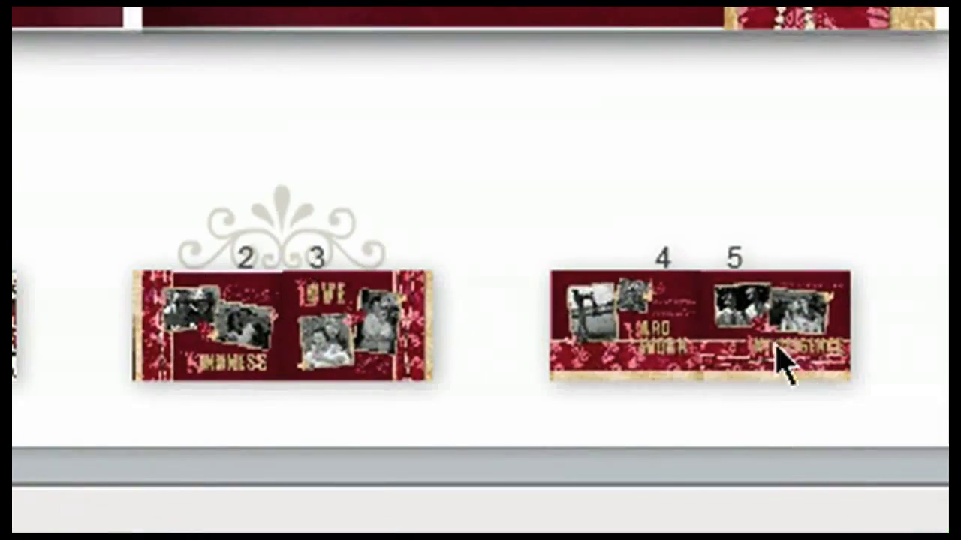
click(750, 332)
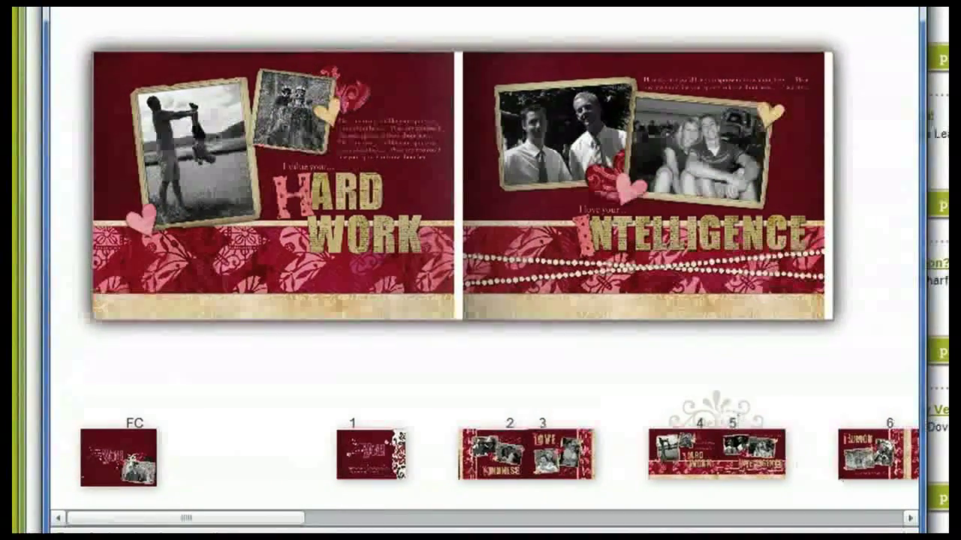
click(910, 518)
click(910, 518)
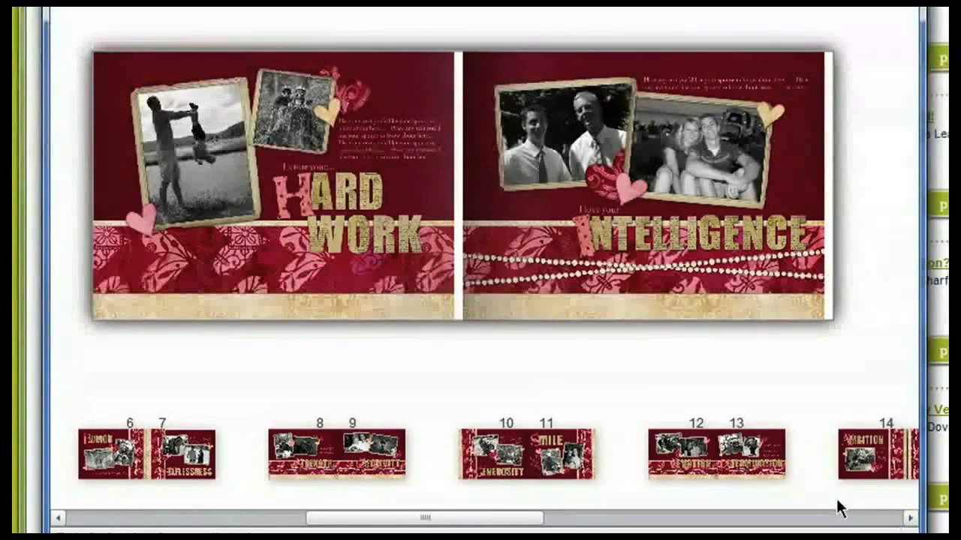
click(559, 459)
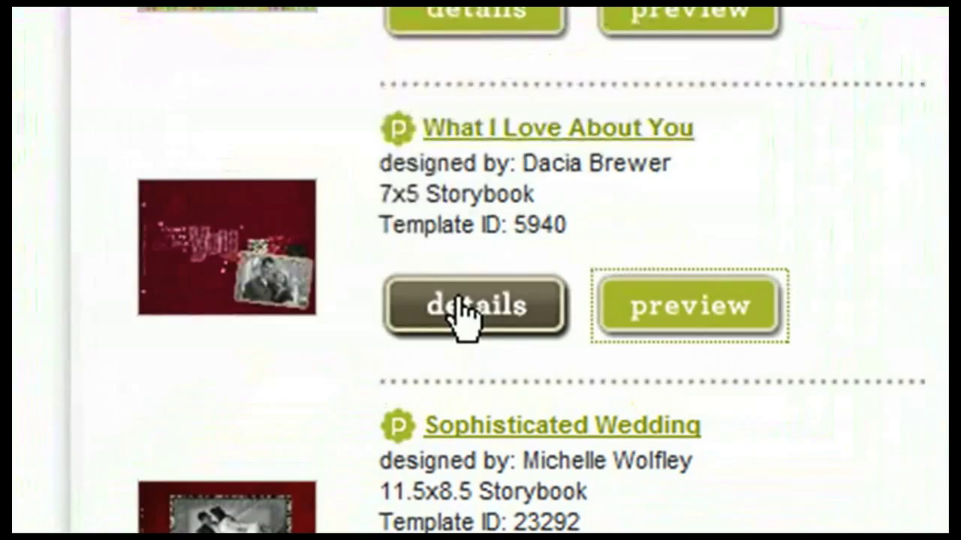
click(459, 312)
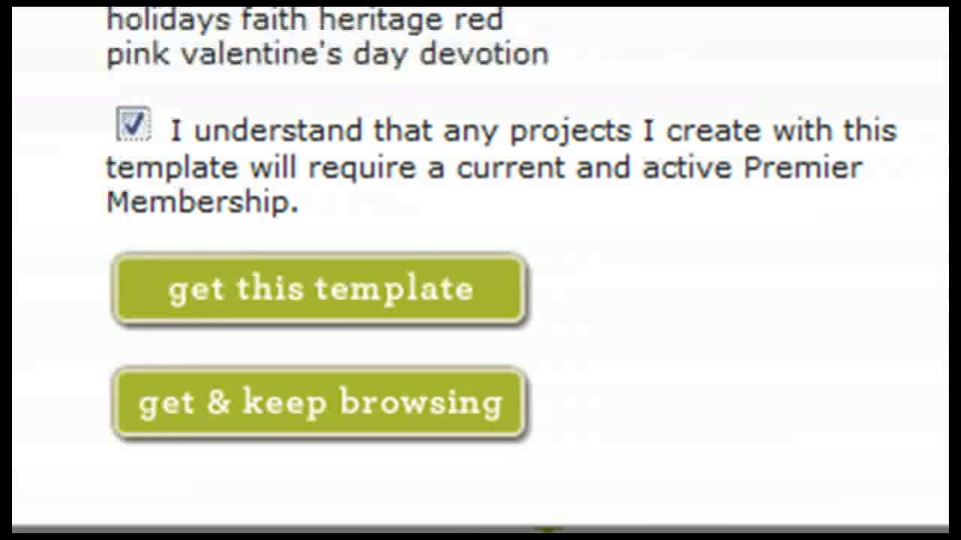
click(132, 124)
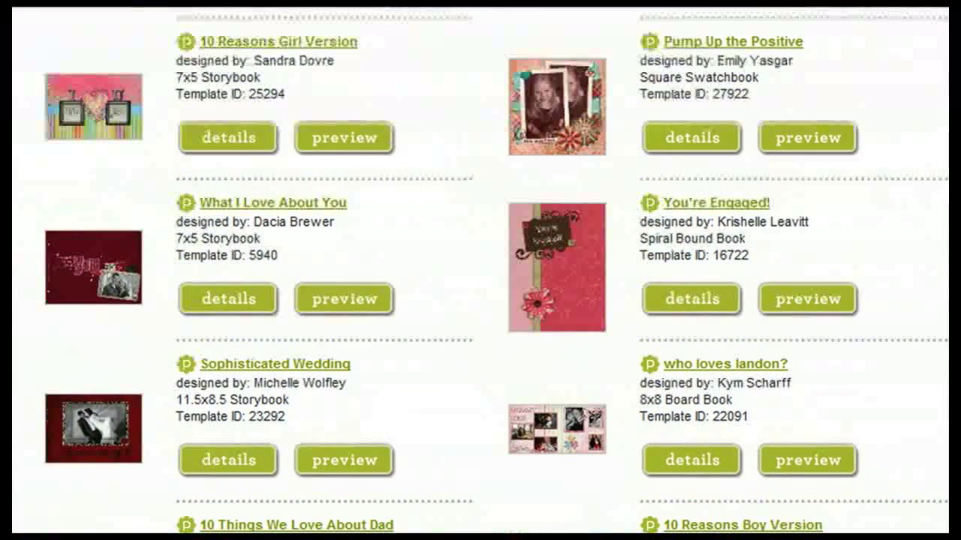
Step: Scroll down through the filtered gallery results
scroll(480, 270, down, 15)
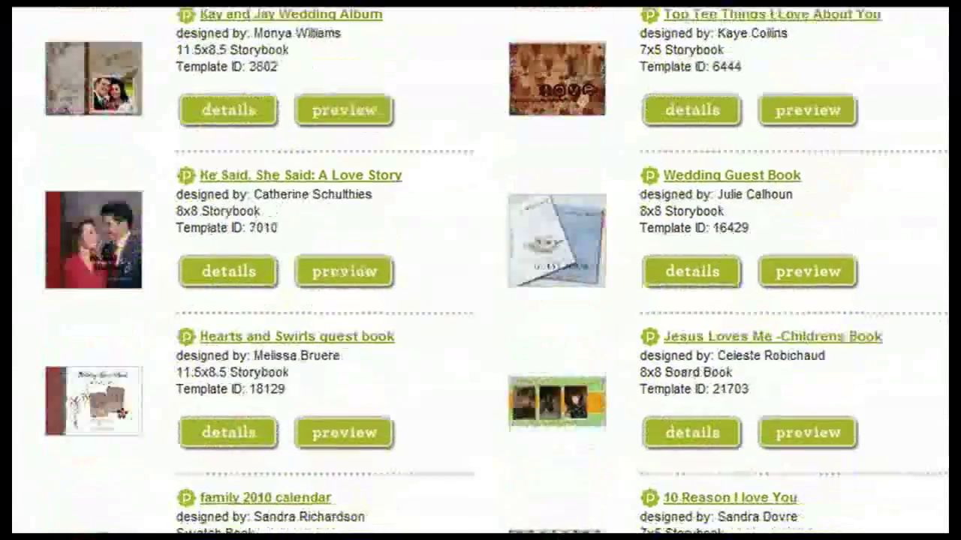
scroll(480, 271, down, 7)
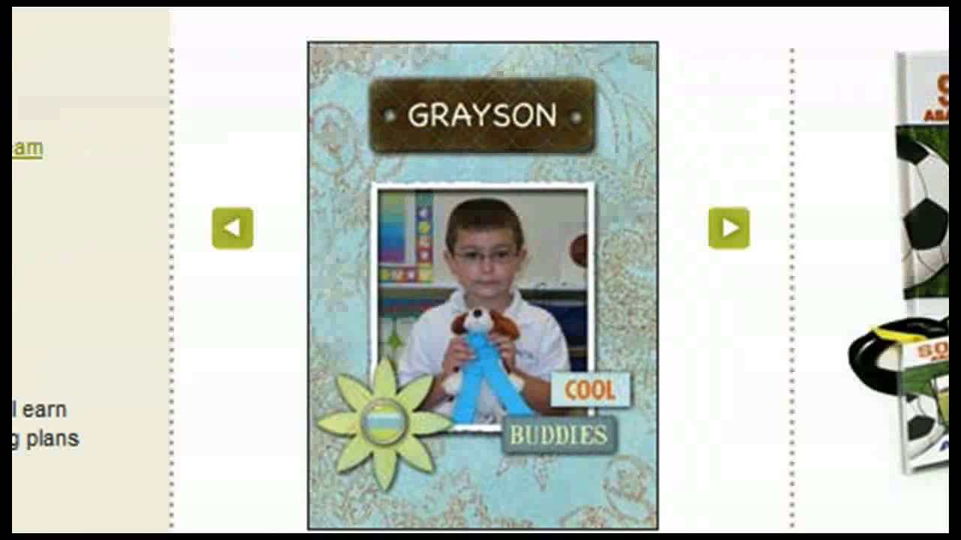
Step: Advance the featured carousel to the Kambri sample and open its template
click(728, 233)
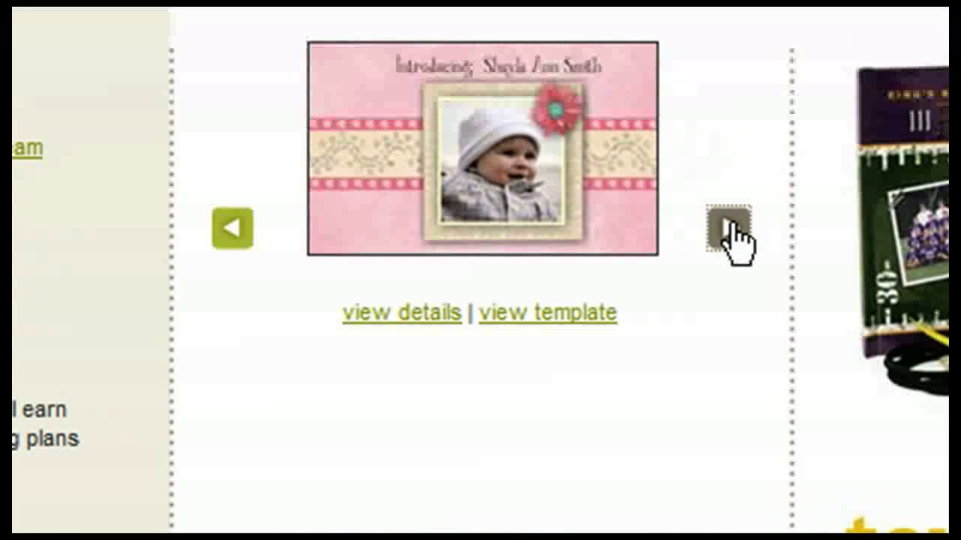
click(729, 231)
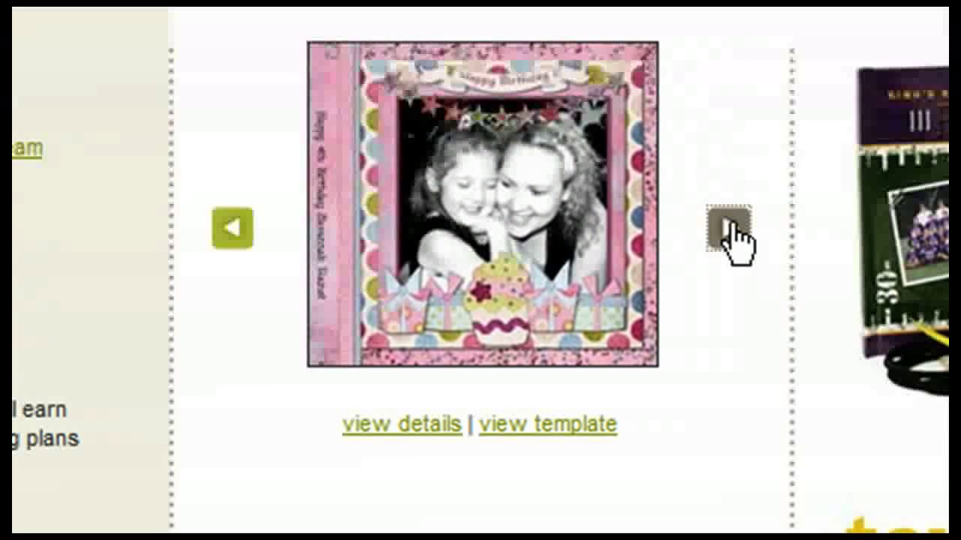
click(730, 233)
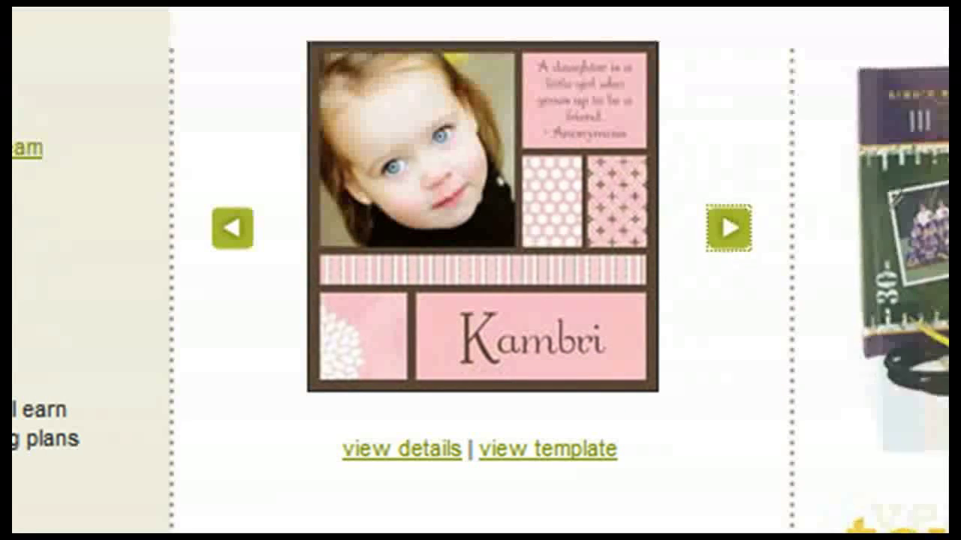
click(541, 450)
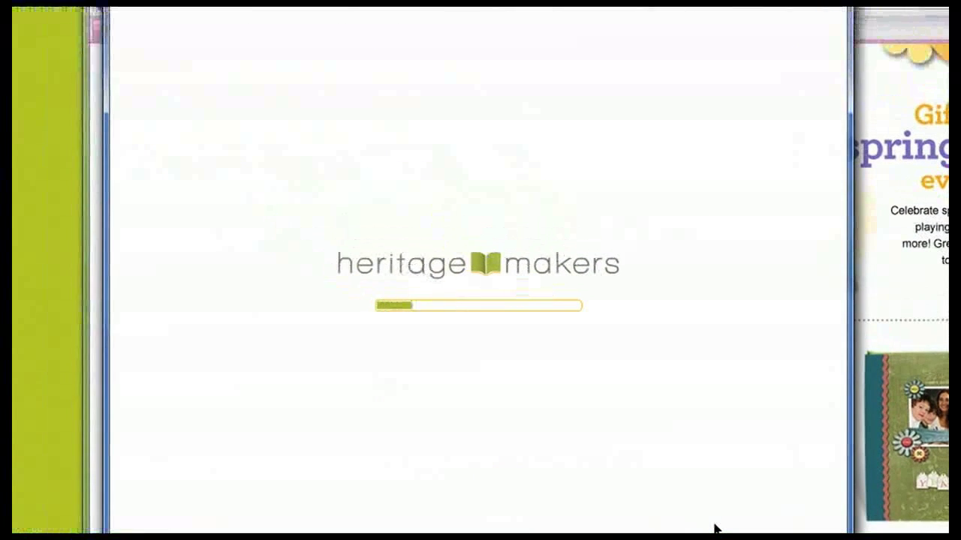